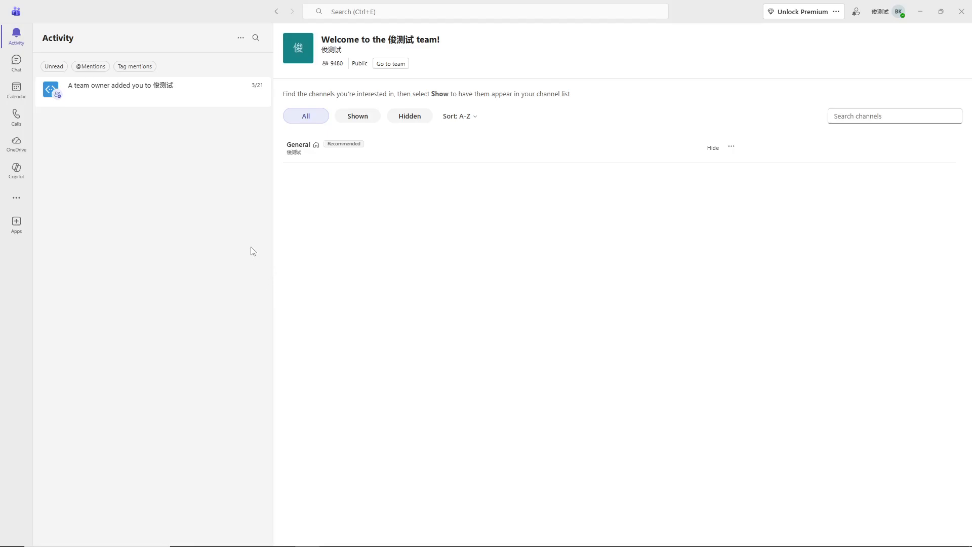
From the Teams calendar's New dropdown, start a new Webinar and reposition its setup window.
left_click(25, 98)
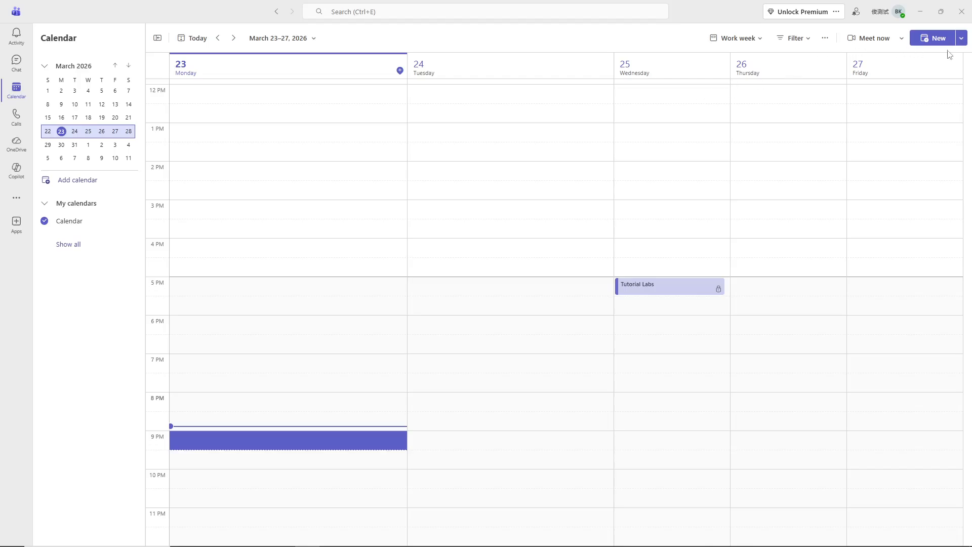
left_click(961, 39)
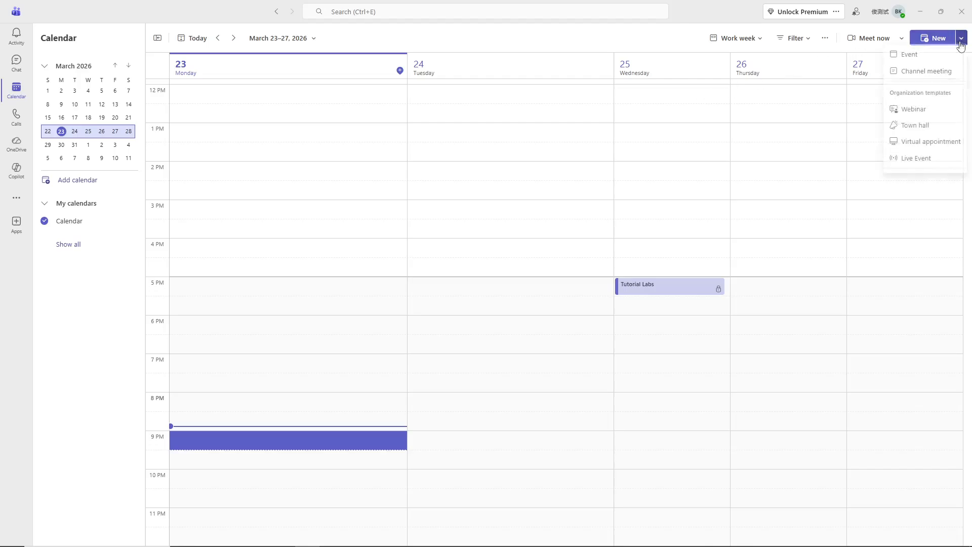
left_click(930, 126)
left_click_drag(497, 22, 692, 104)
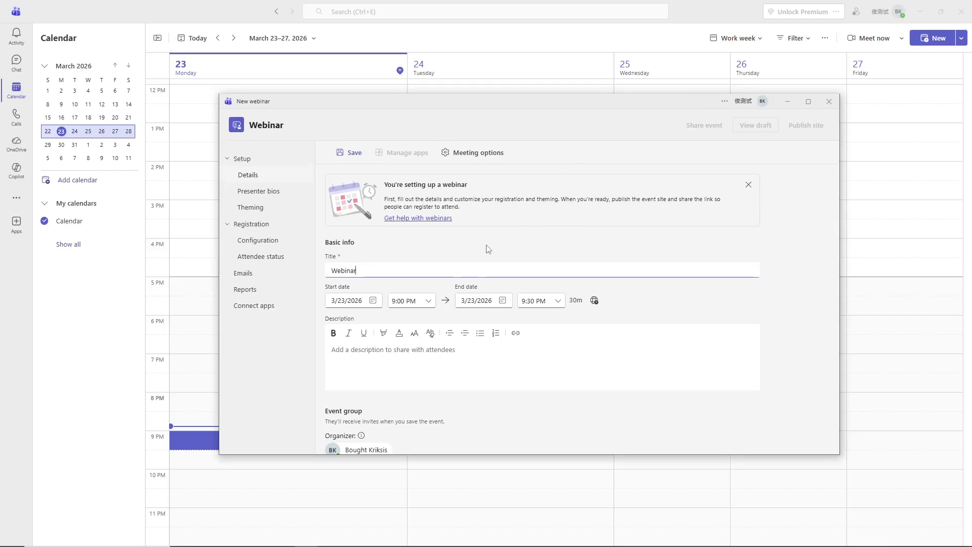
Title the webinar 'Sample Webinar' and set both start and end dates to 3/25/2026.
double_click(353, 270)
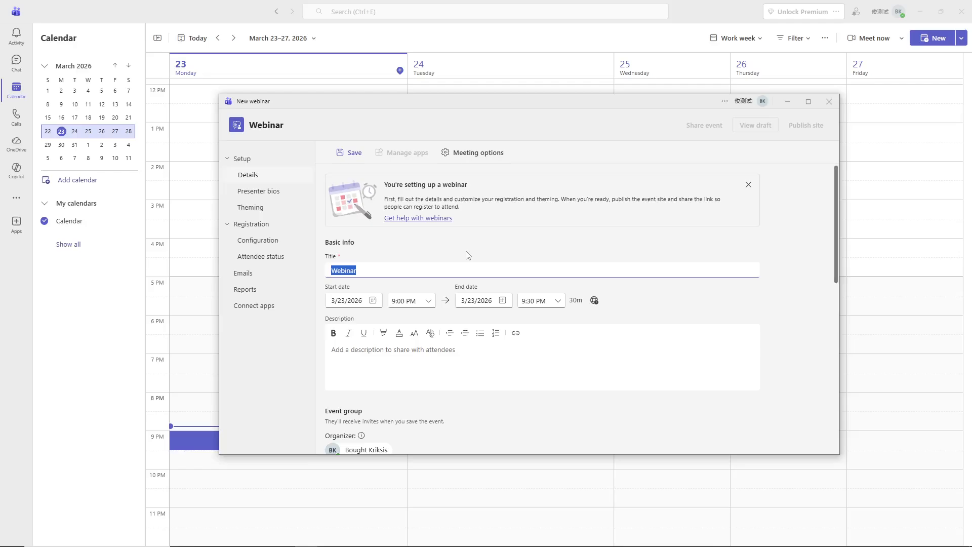
type("Sample WEbina")
type("nar")
left_click(352, 301)
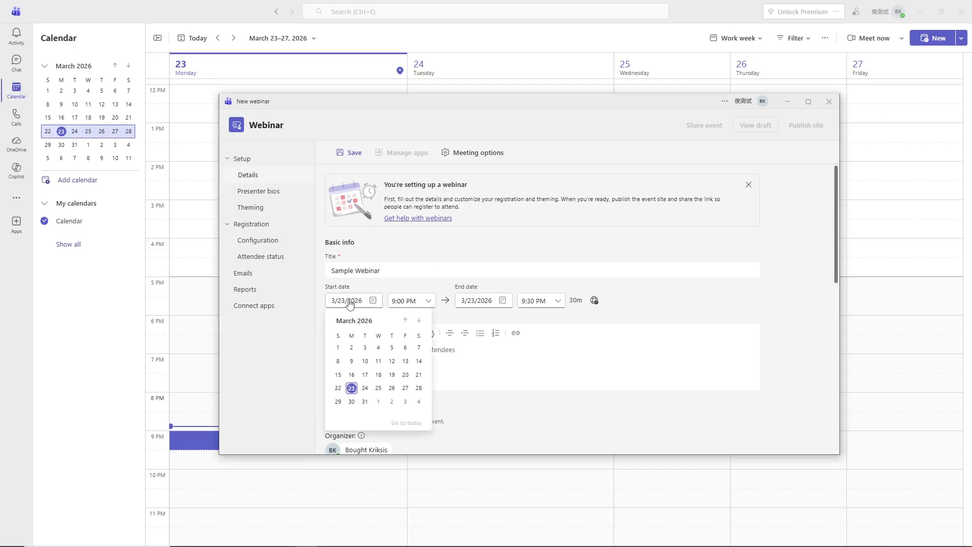
left_click(378, 388)
left_click(467, 306)
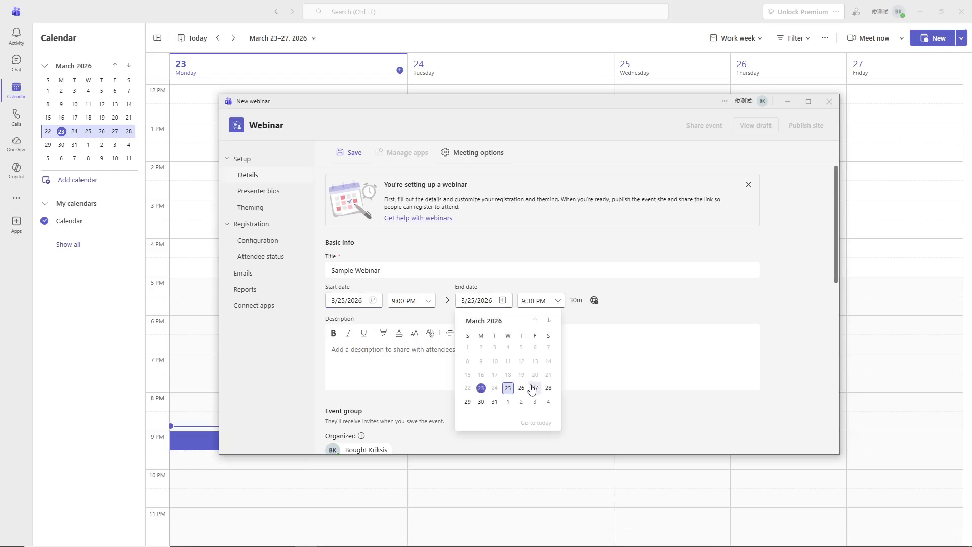
left_click(508, 388)
Set the end time to 10:30 PM and enter 'Sample description' as the description.
left_click(547, 302)
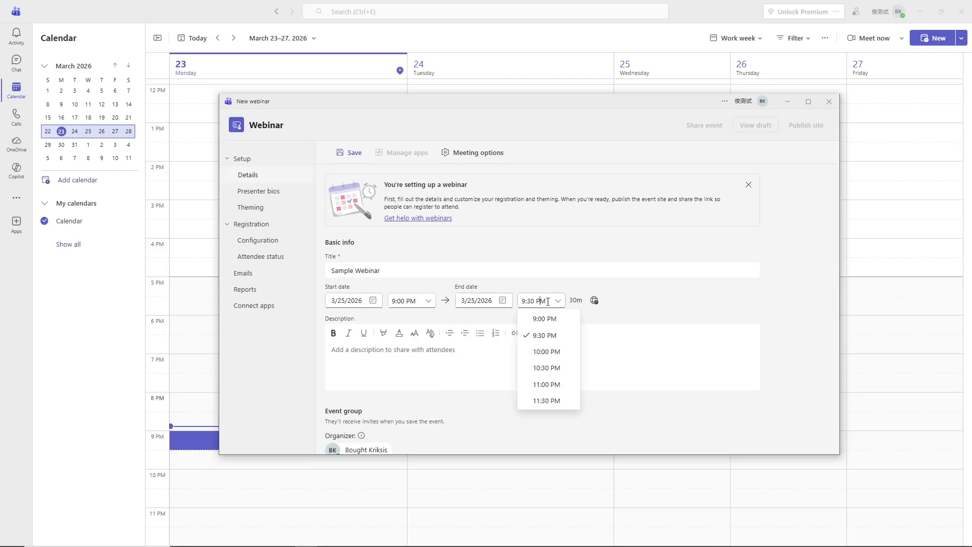
left_click(549, 368)
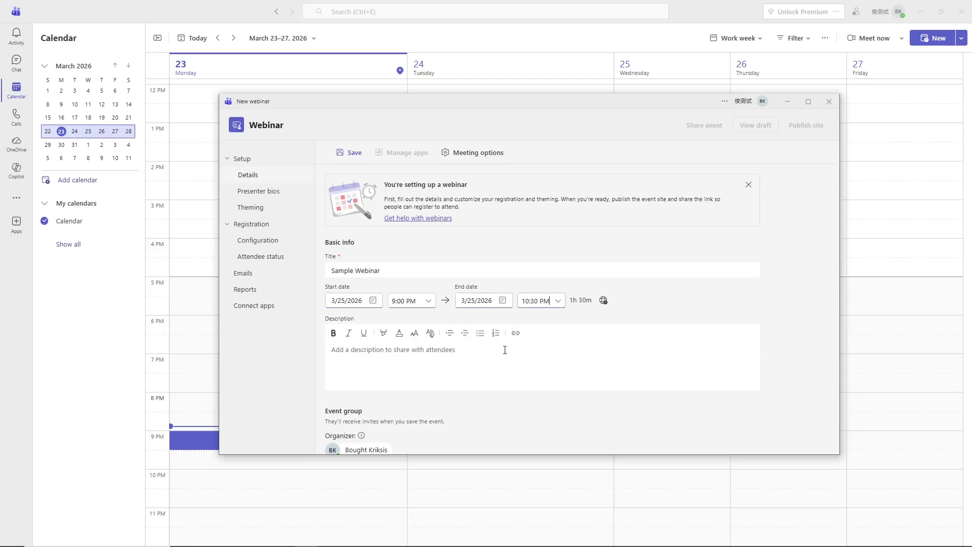
left_click(379, 354)
type("Sam")
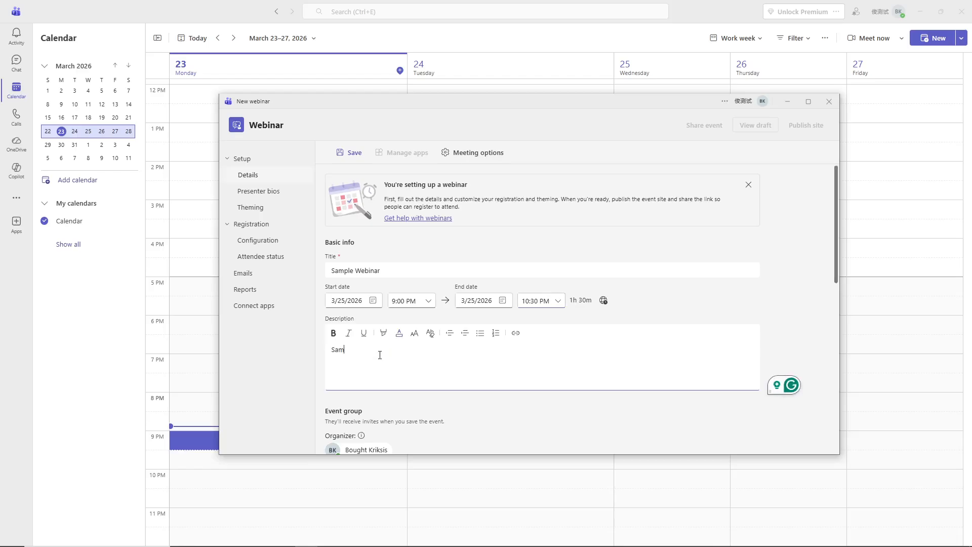
type("ple description")
Try the co-organizer and internal presenter fields, then reveal the external presenters option.
scroll(380, 355, "down", 3)
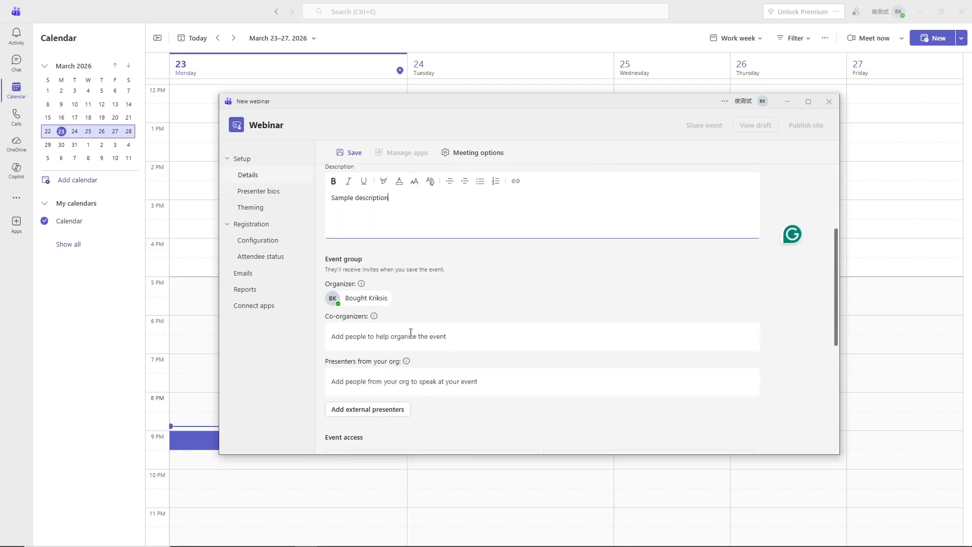
left_click(411, 333)
left_click(424, 375)
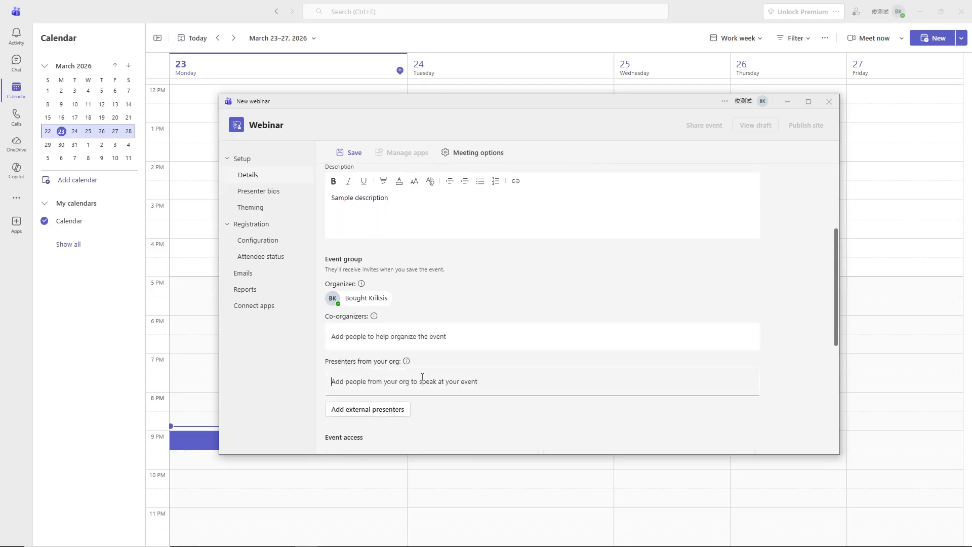
left_click(427, 330)
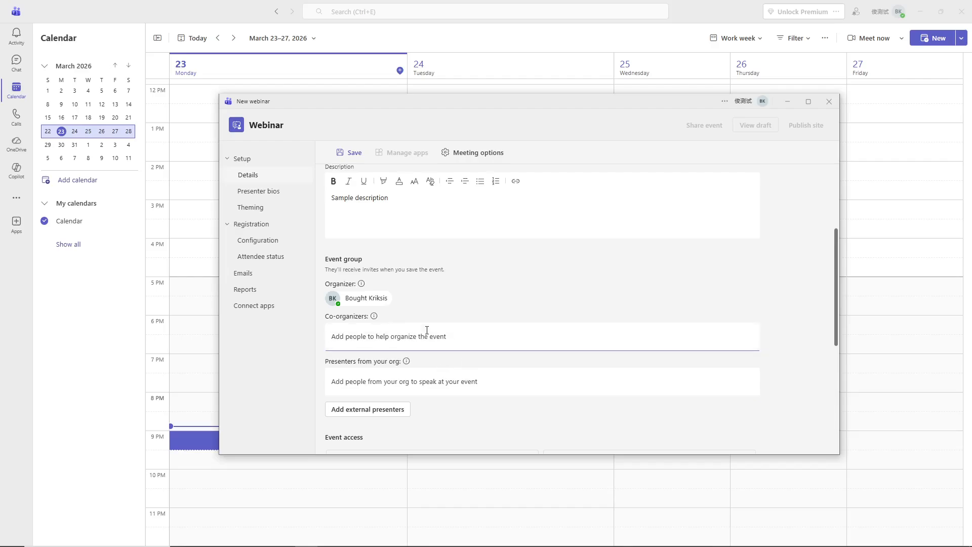
left_click(428, 382)
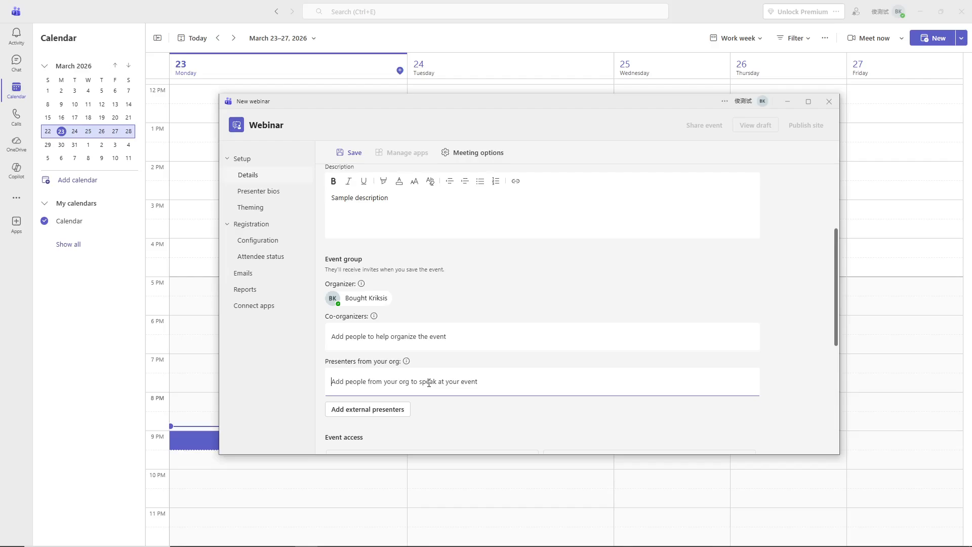
scroll(440, 369, "down", 1)
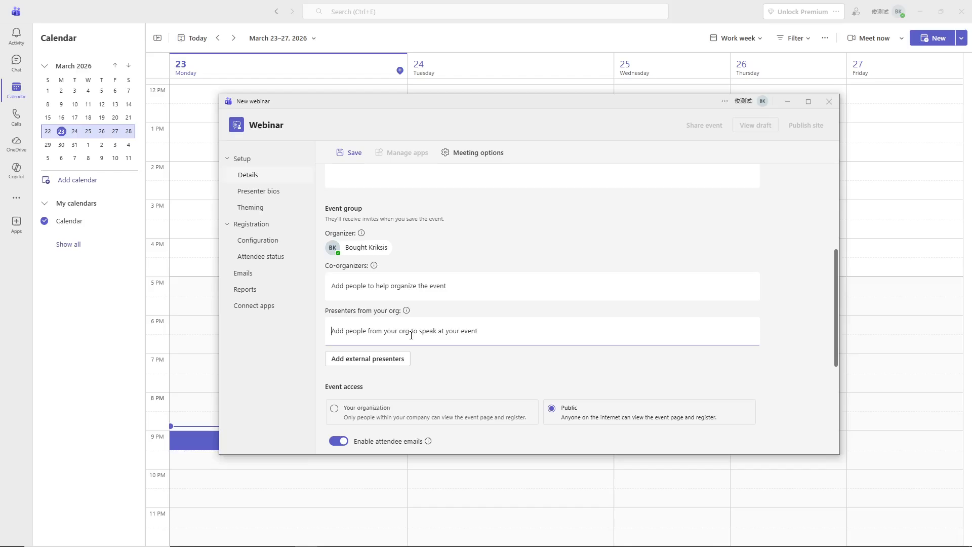
left_click(377, 363)
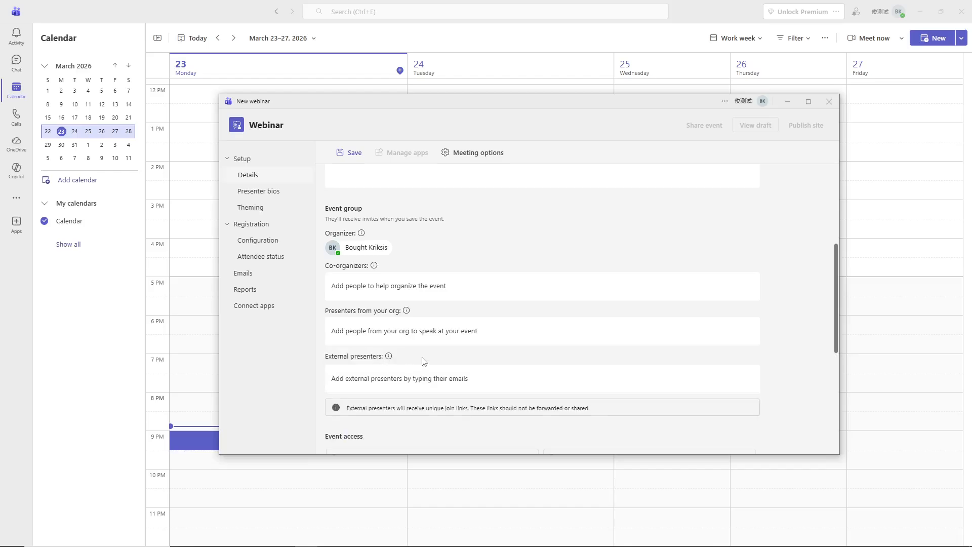
scroll(424, 361, "down", 1)
Add an external presenter by entering their Gmail address and choosing the suggestion.
left_click(433, 334)
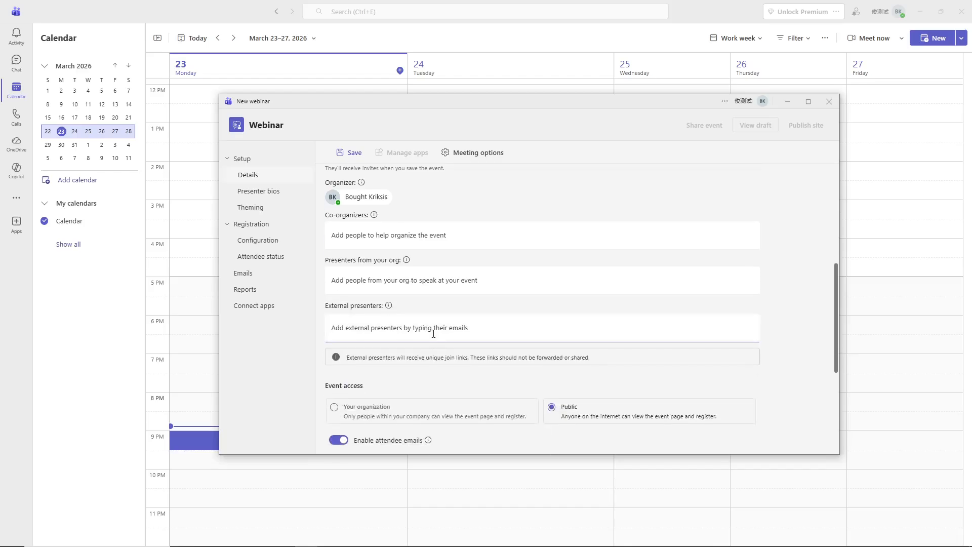
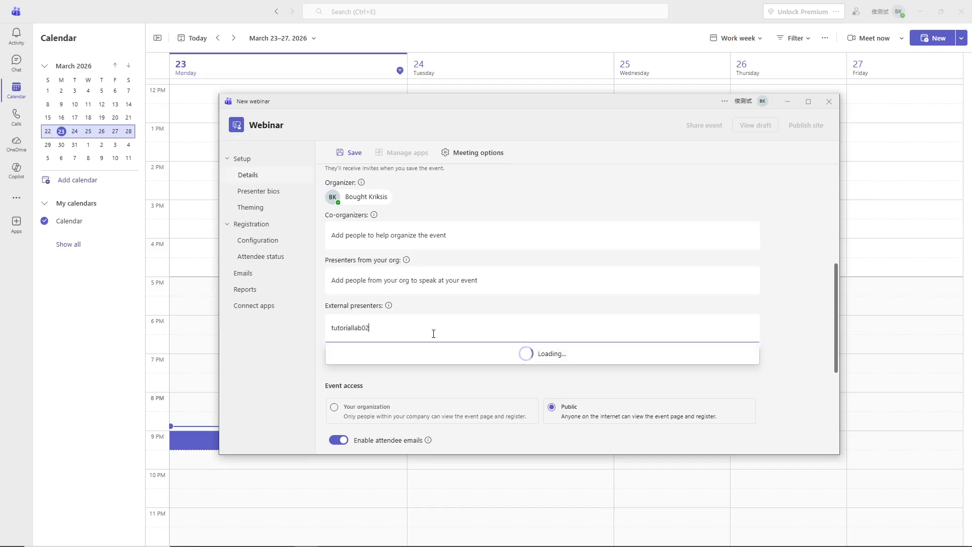
left_click(434, 354)
scroll(434, 354, "down", 2)
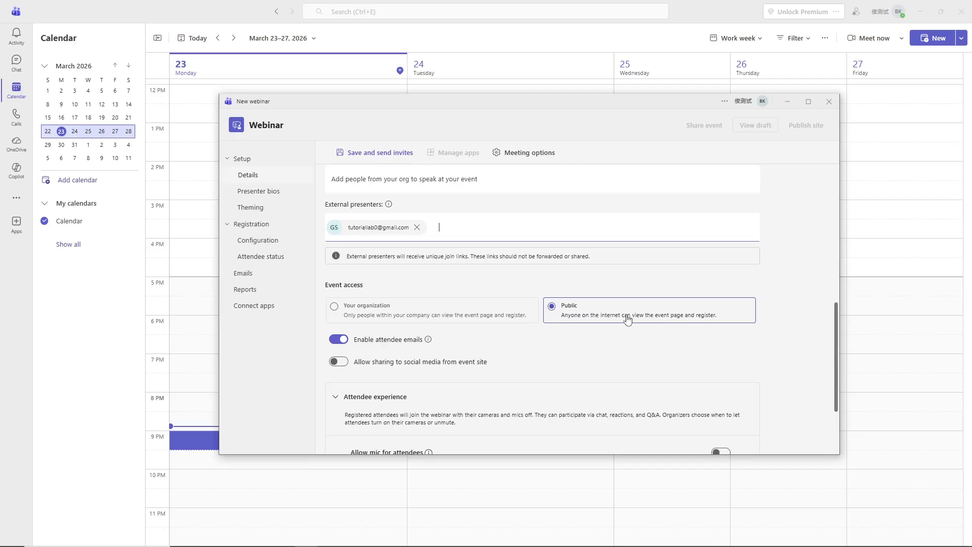
Turn on Allow sharing to social media from event site.
scroll(628, 319, "down", 2)
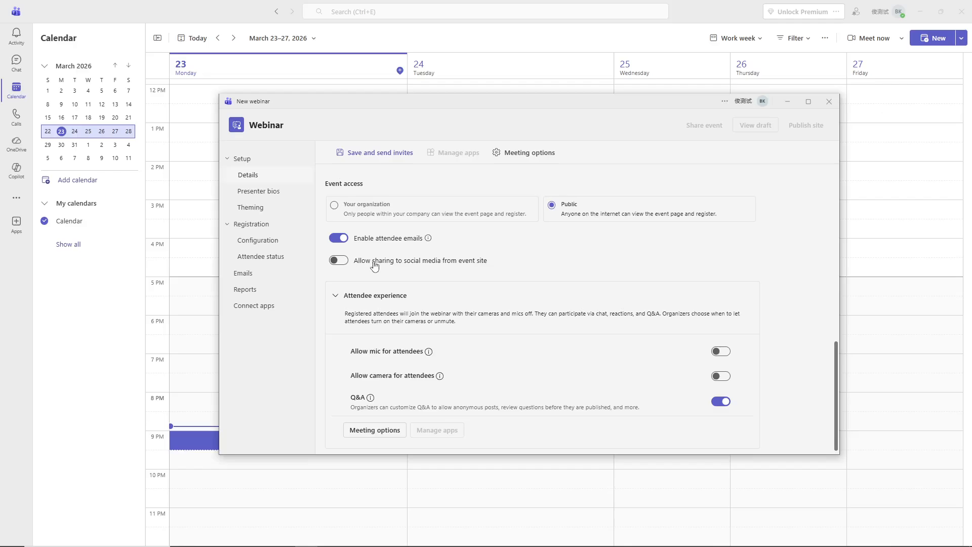
left_click(344, 261)
scroll(519, 355, "down", 1)
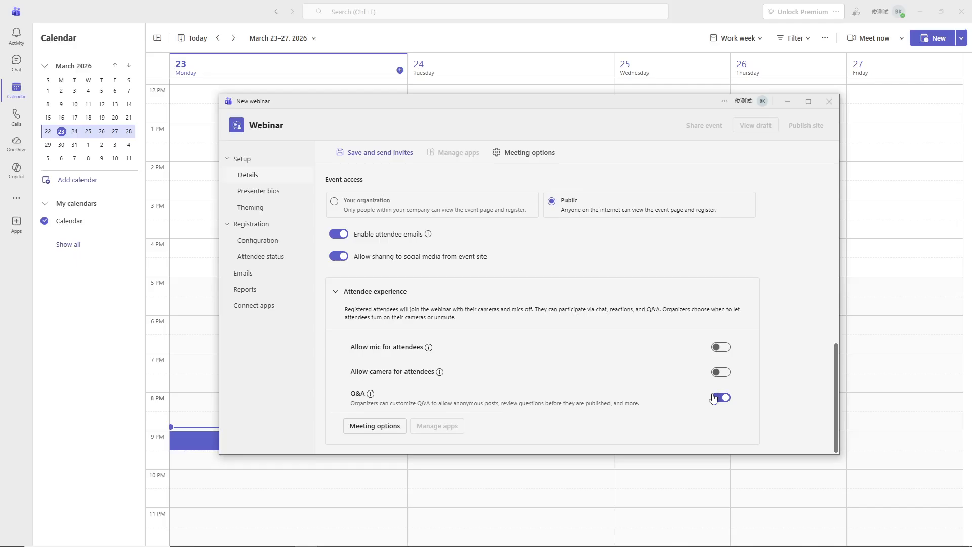
Save the webinar details as a draft and open the Theming page.
left_click(264, 207)
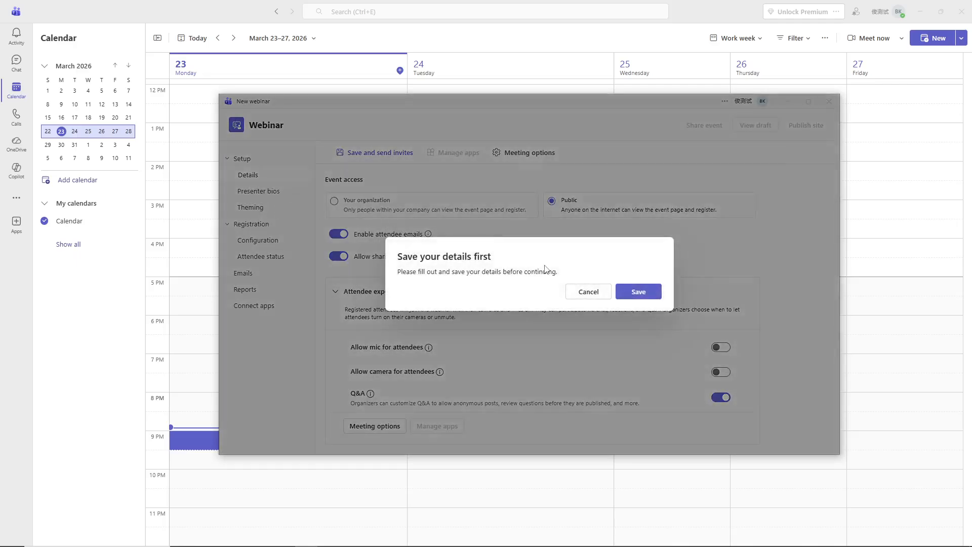
left_click(644, 291)
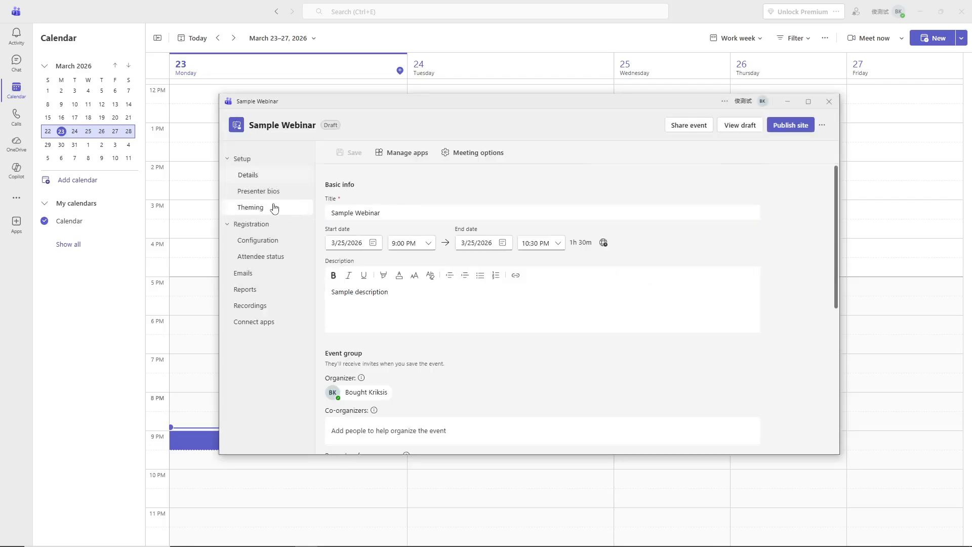
left_click(274, 207)
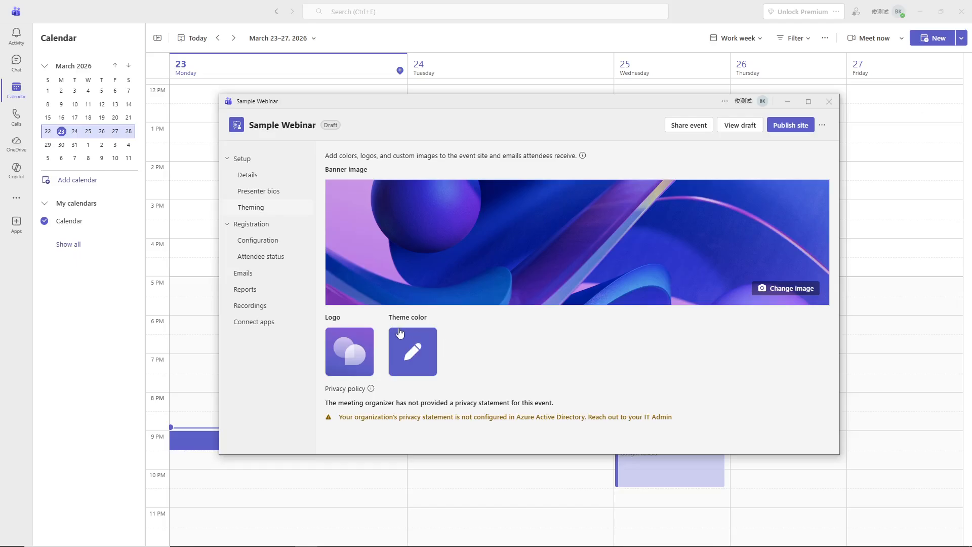
Set registration event capacity to 100 and add a required Job title field.
left_click(293, 245)
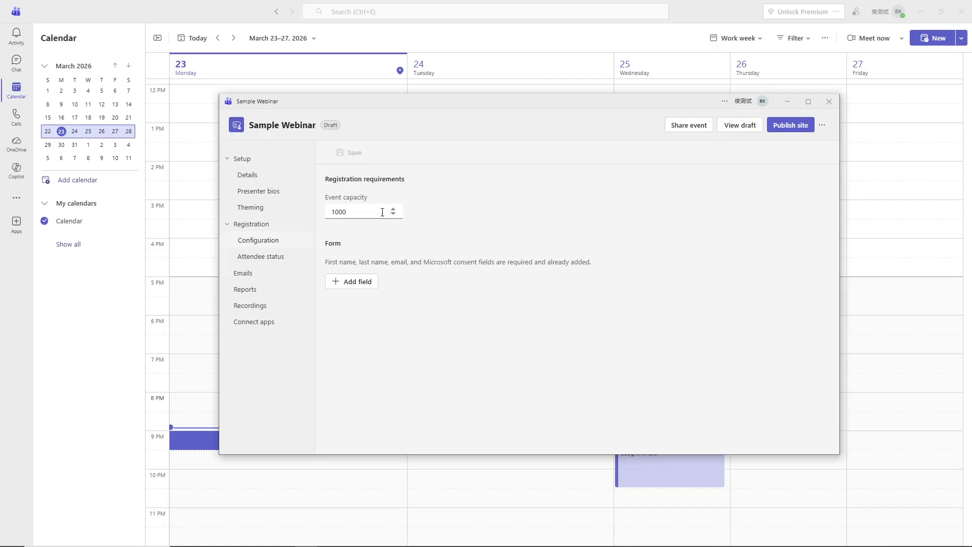
double_click(347, 211)
type("100")
left_click(357, 282)
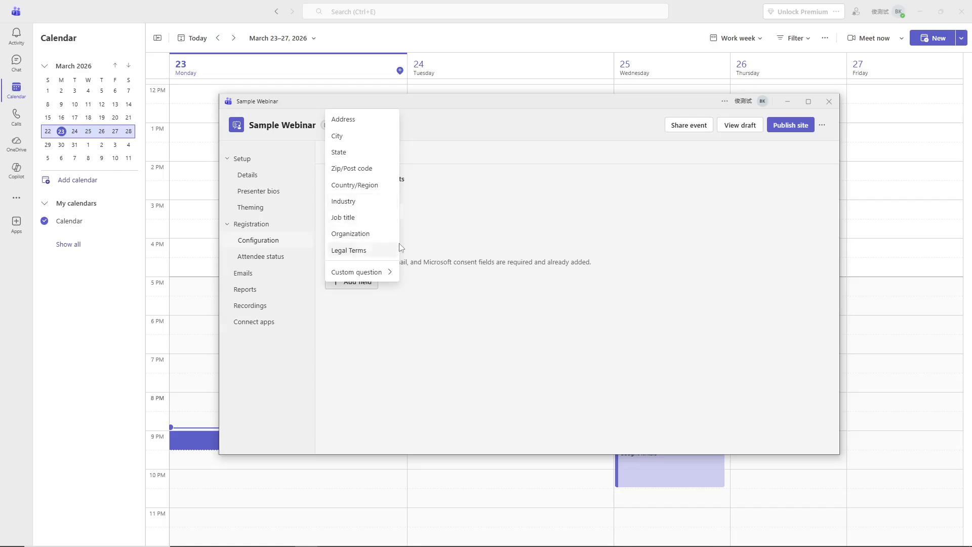
left_click(381, 223)
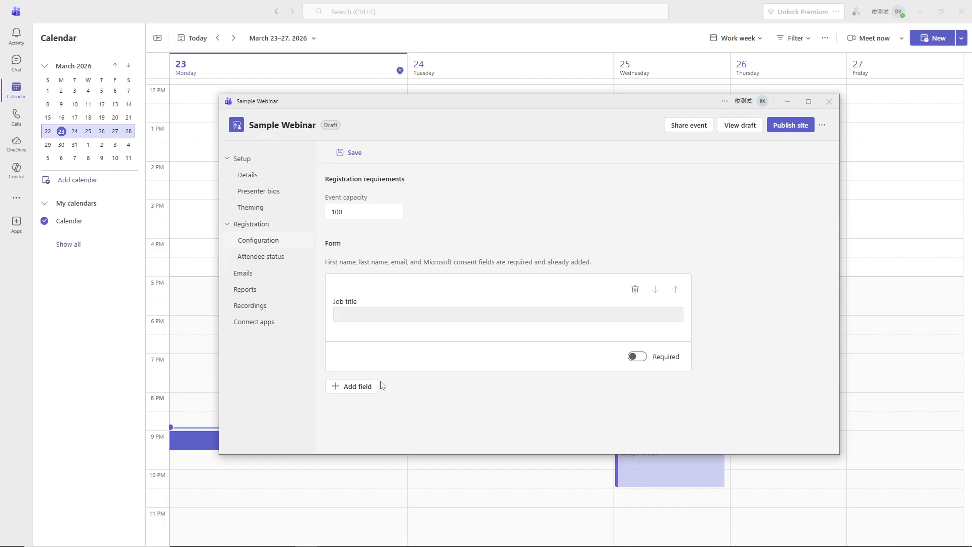
left_click(632, 356)
Add an Organization field to the form, then save and publish the webinar.
left_click(373, 390)
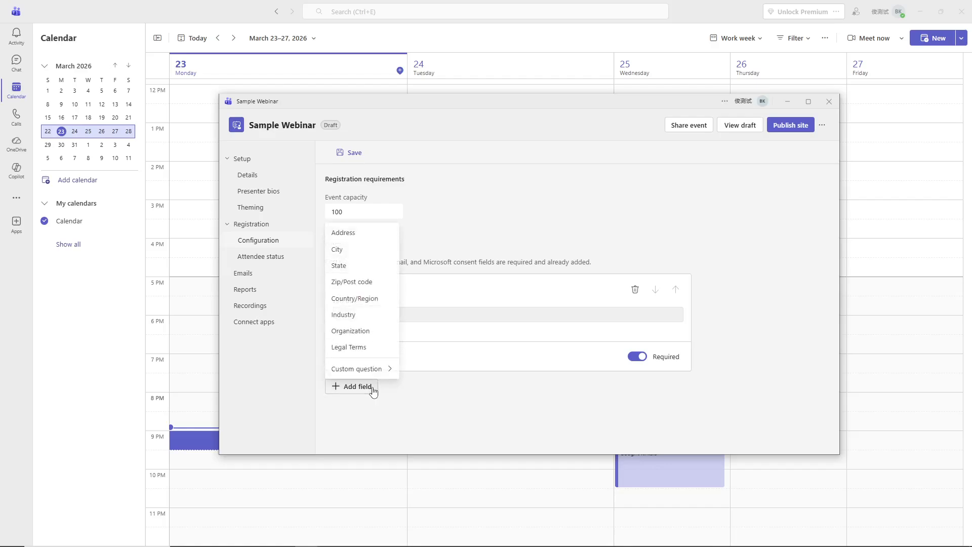
left_click(381, 331)
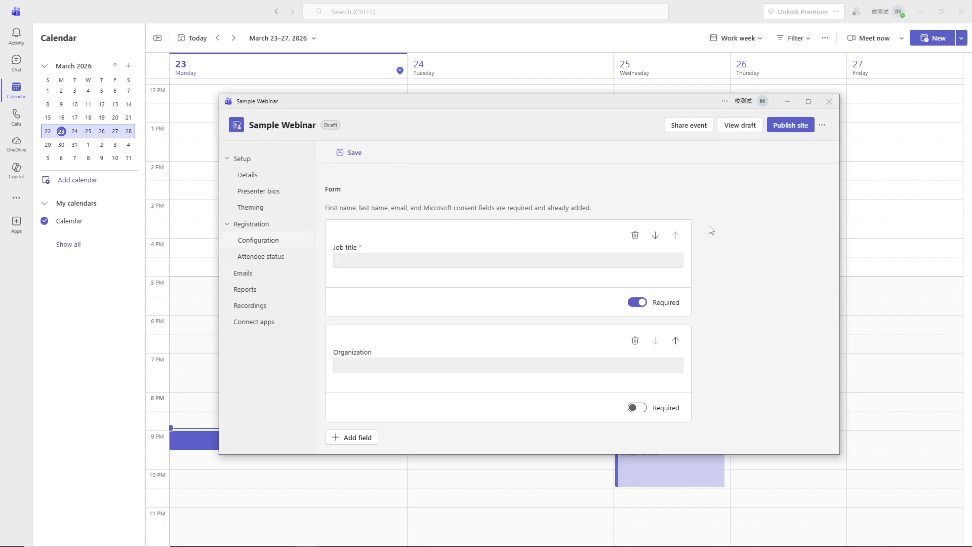
left_click(797, 131)
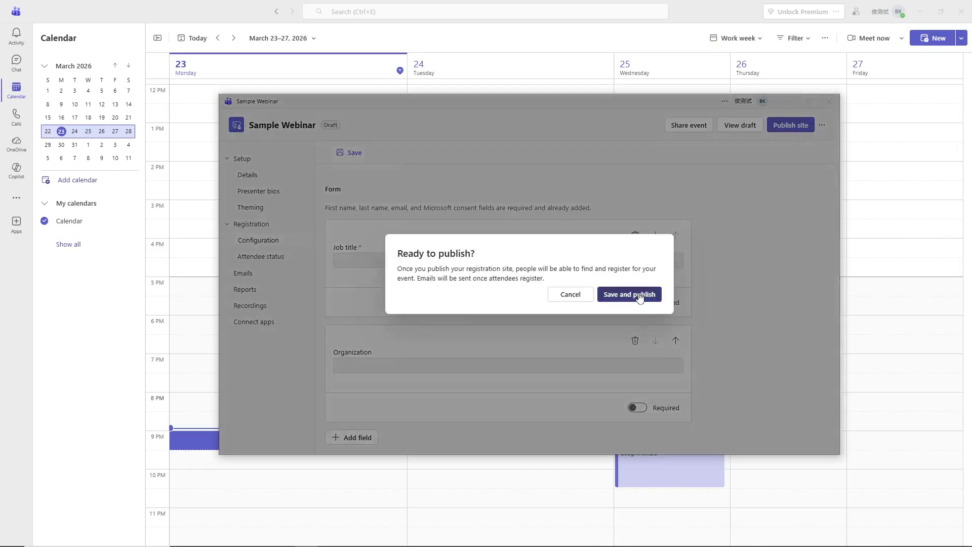
left_click(639, 295)
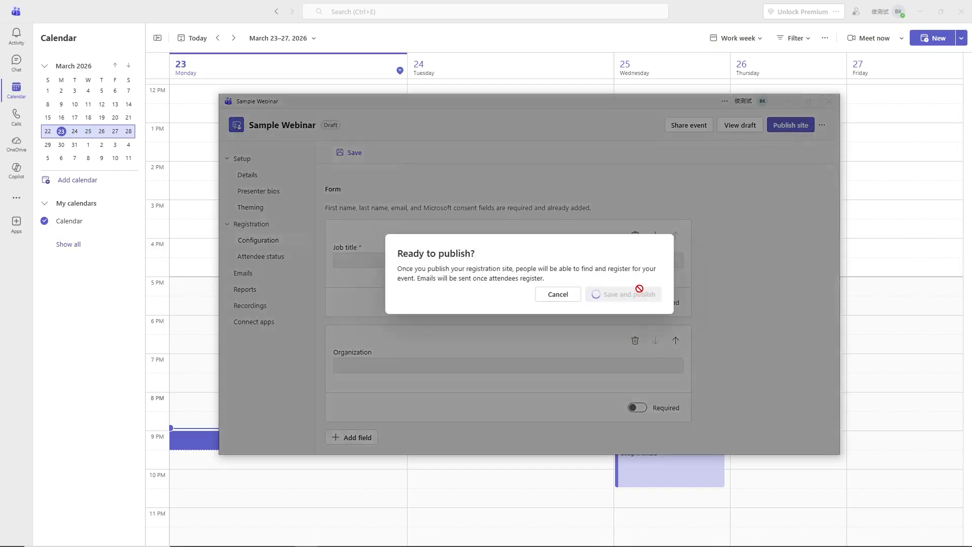